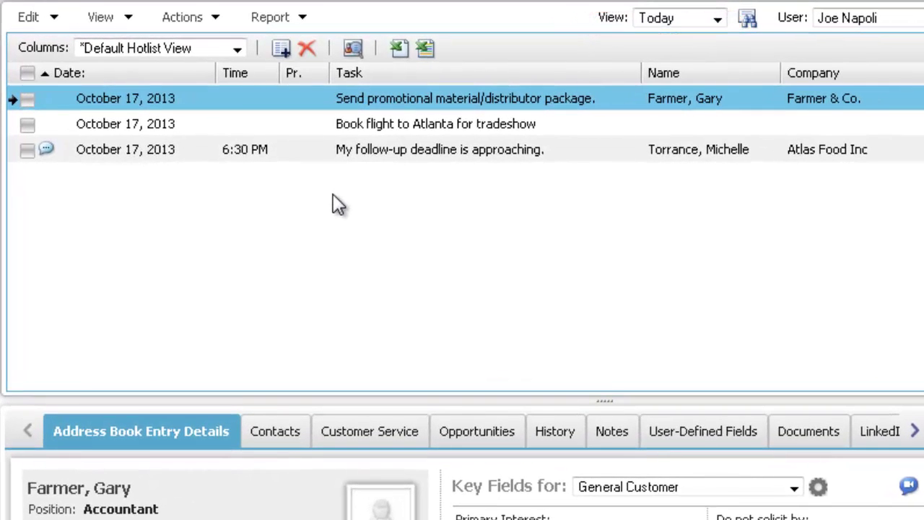
Carry forward unfinished tasks in the Hotlist, show this week's tasks, and view the custom date range options without setting dates.
left_click(101, 18)
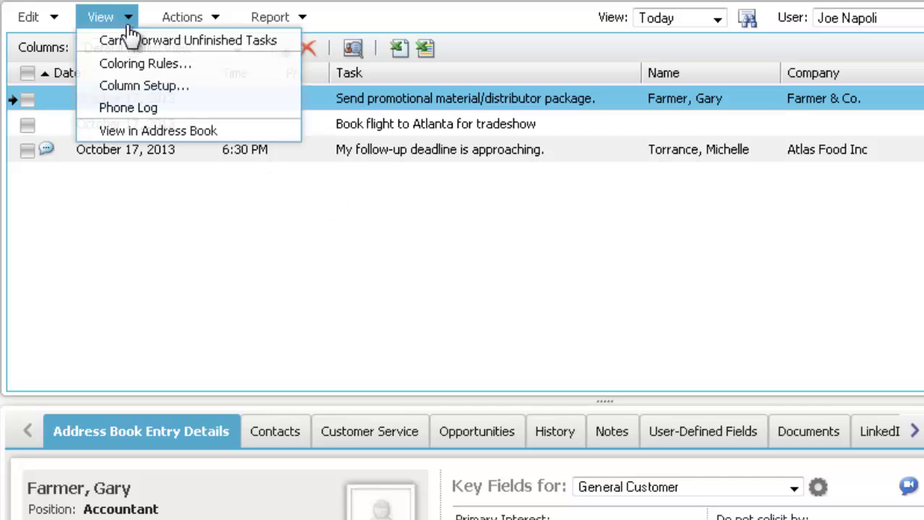
left_click(128, 40)
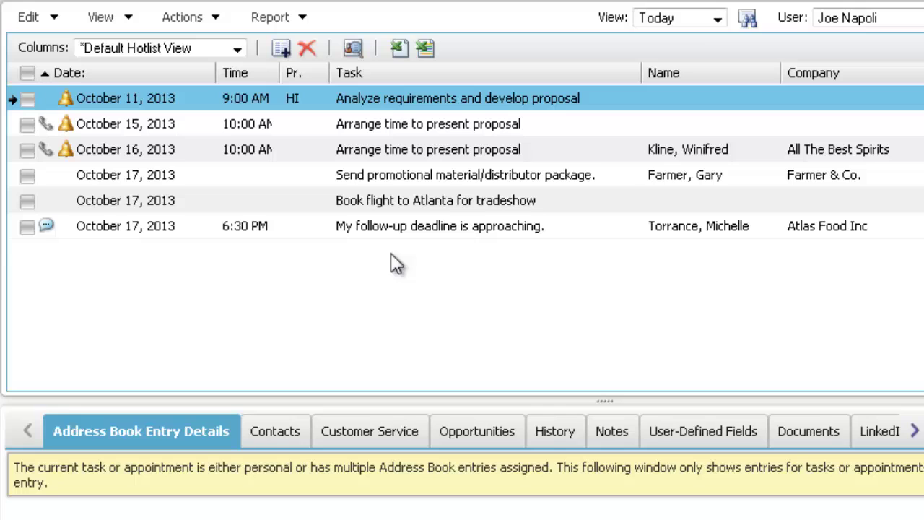
left_click(719, 21)
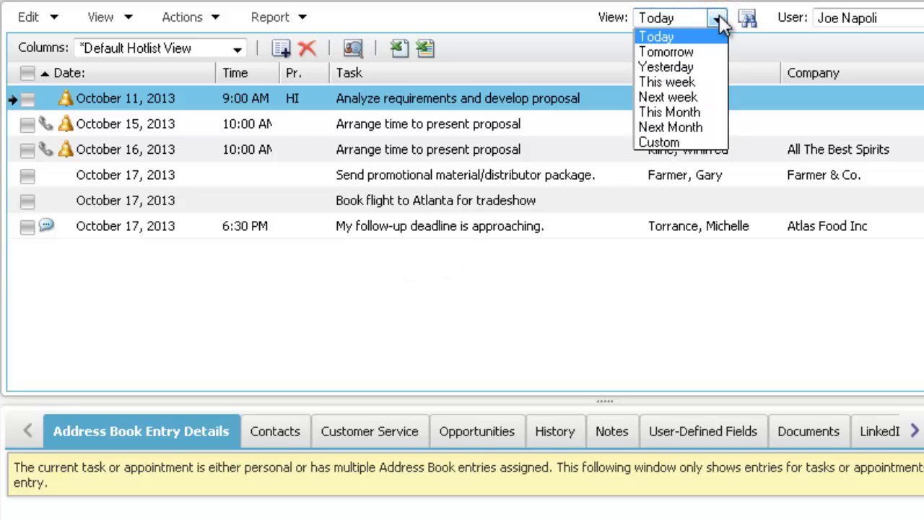
left_click(684, 82)
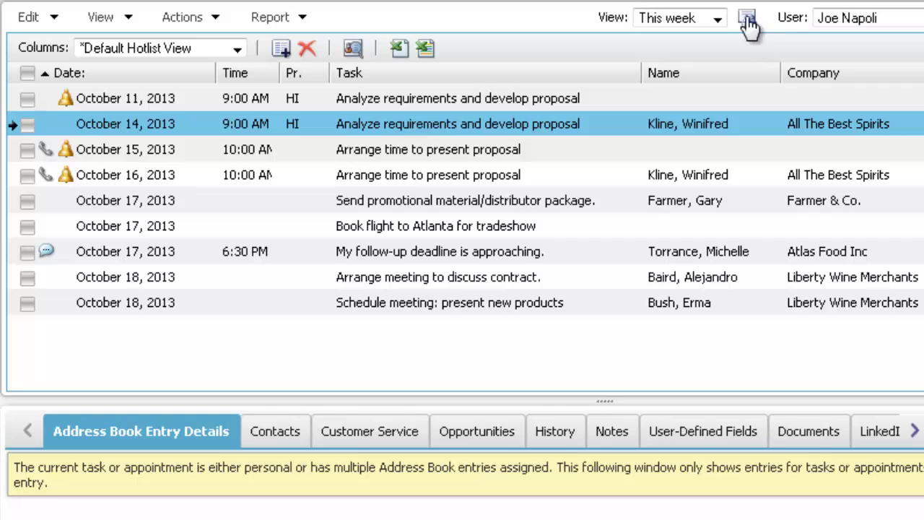
left_click(746, 16)
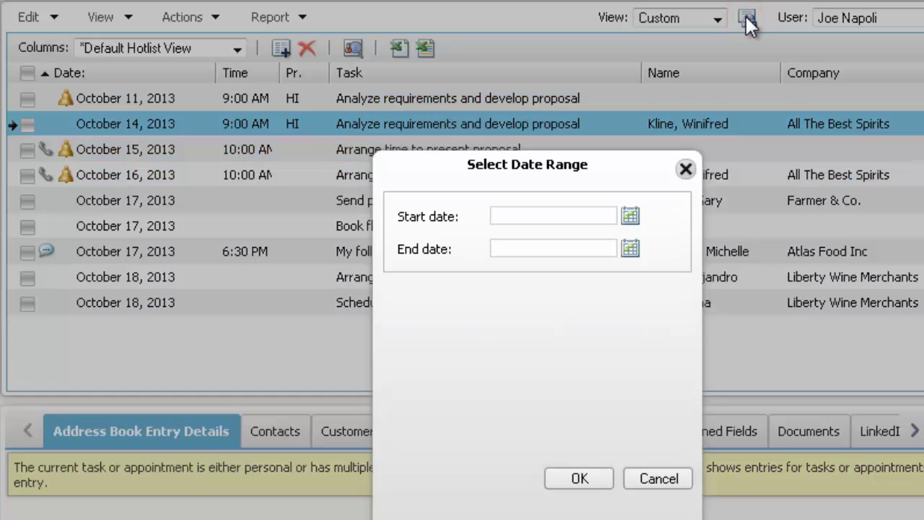
left_click(686, 169)
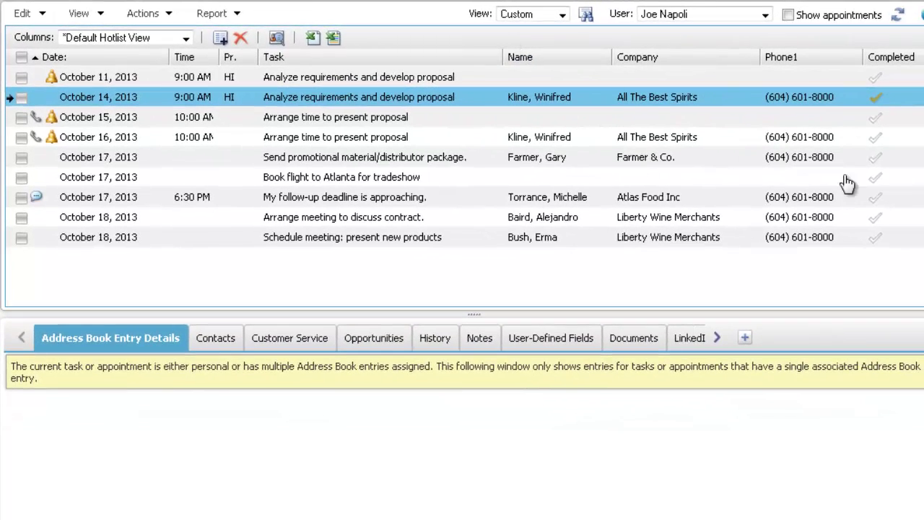
Mark the "Book flight to Atlanta for tradeshow" task as completed without scheduling a follow-up.
left_click(876, 179)
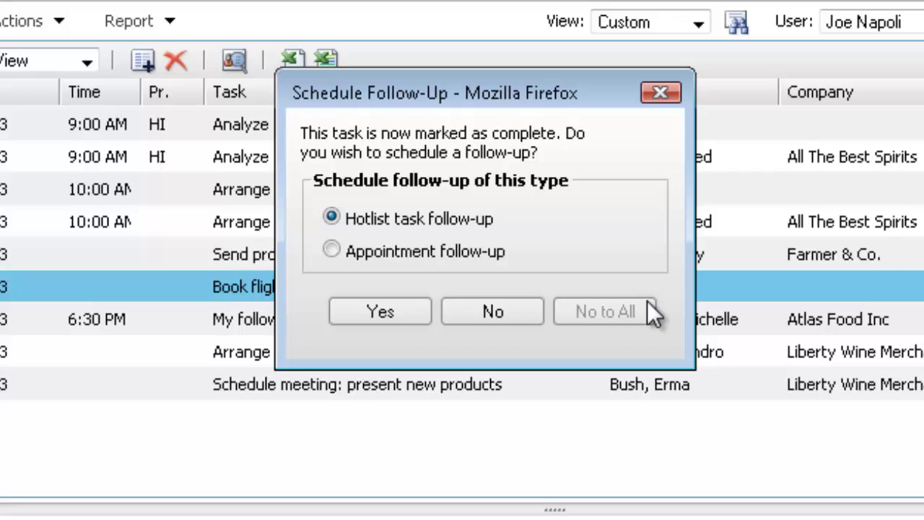
left_click(490, 312)
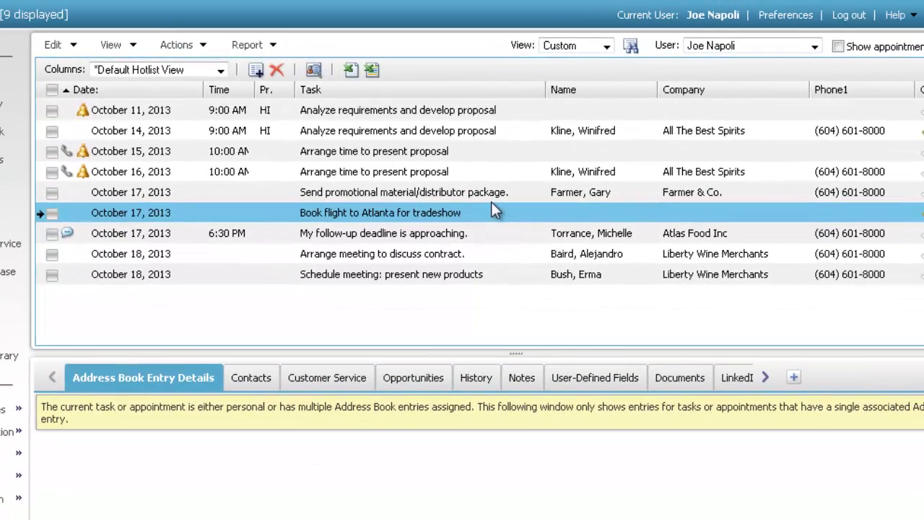
Enable "Suppress follow-up activity prompt" in the Calendar/Hotlist preferences and save the personal preferences.
left_click(789, 16)
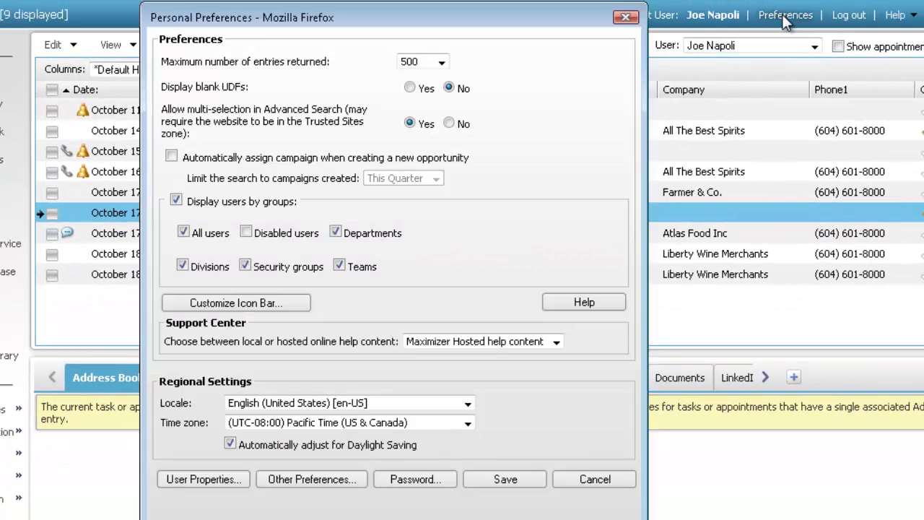
left_click(312, 479)
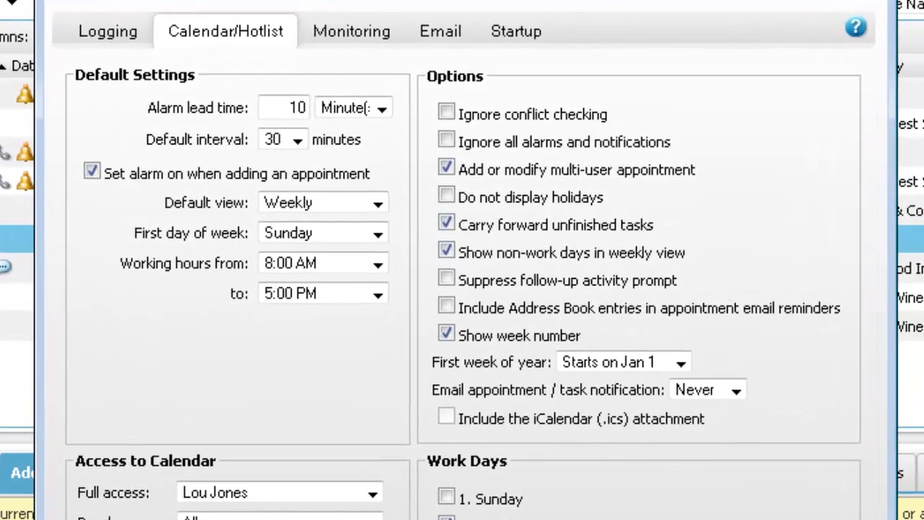
left_click(445, 279)
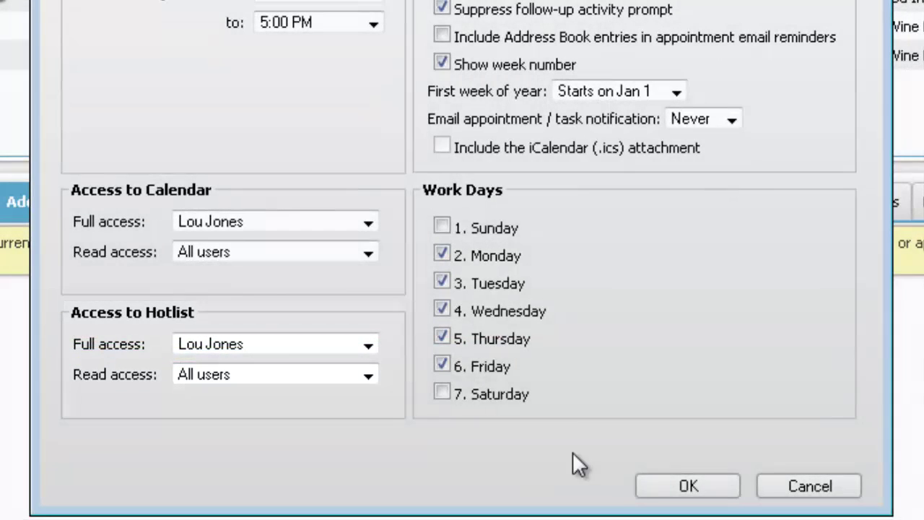
left_click(679, 486)
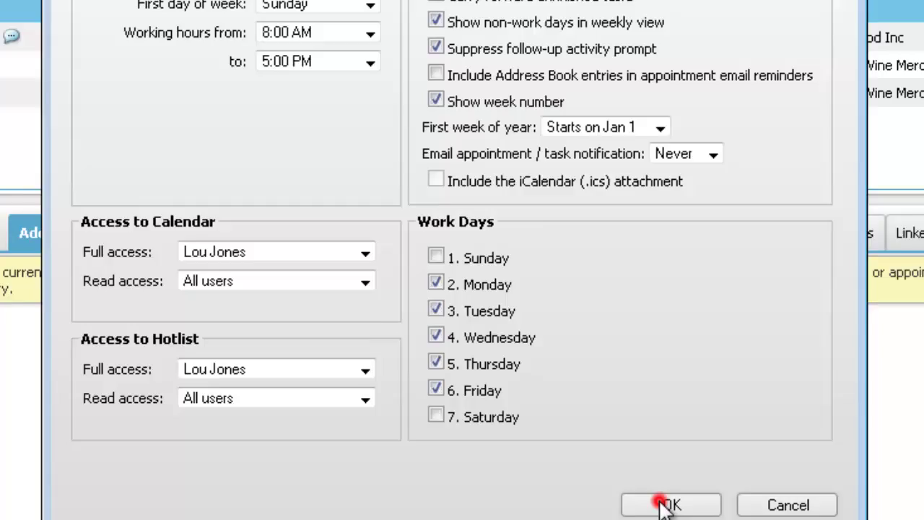
left_click(582, 428)
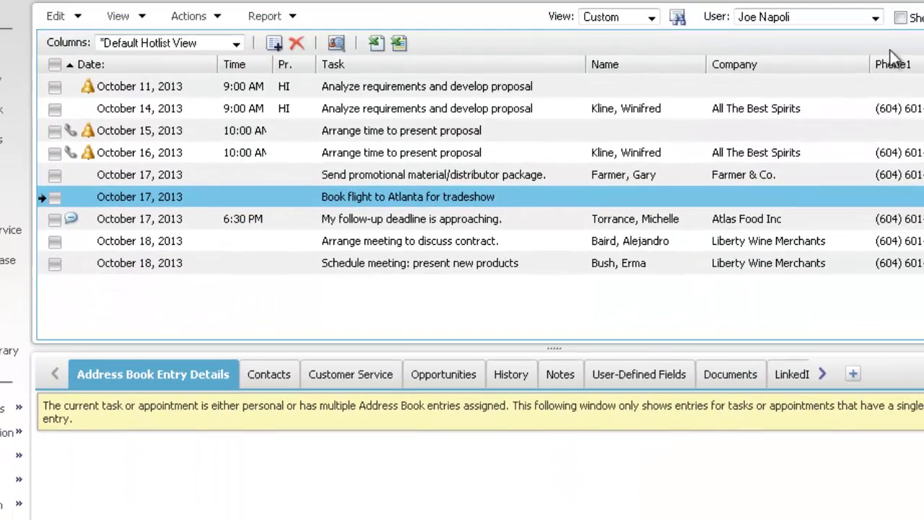
Switch the Hotlist to the tasks of the first colleague in the user list.
left_click(876, 17)
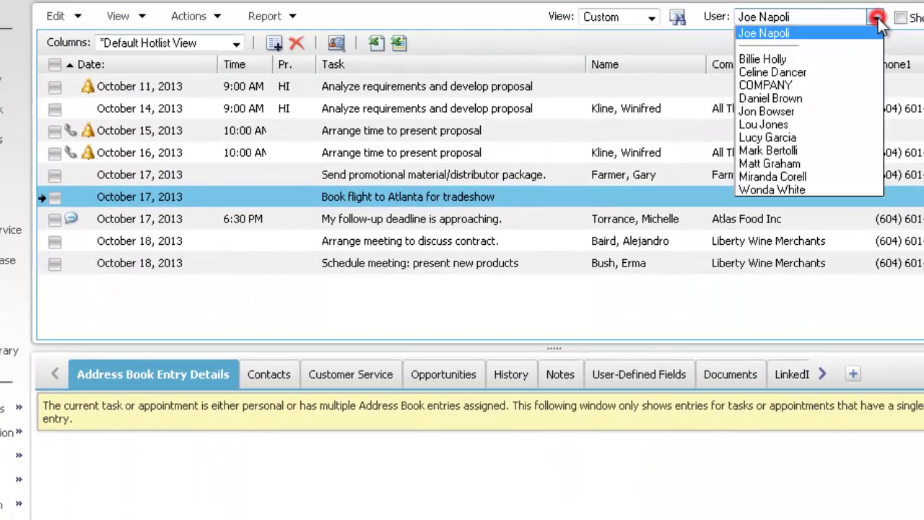
left_click(766, 59)
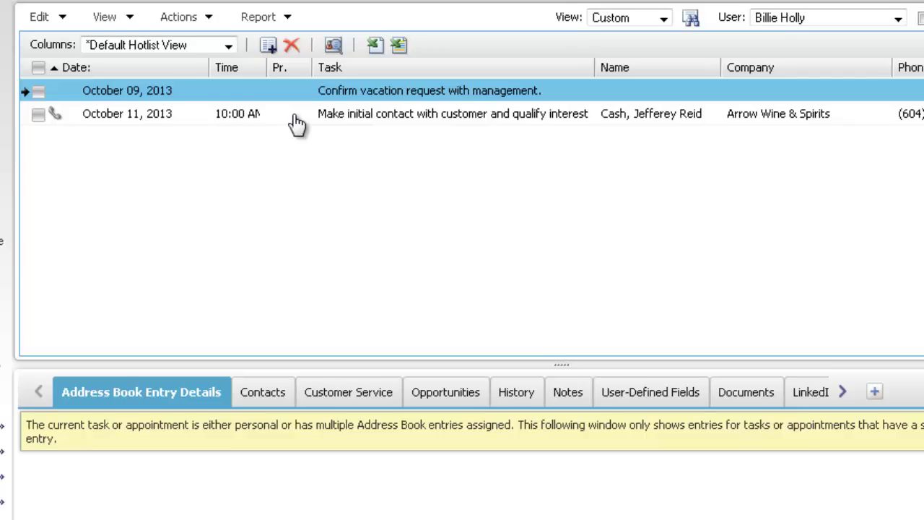
Look at the print options of the column report for the Hotlist, leaving without printing.
left_click(260, 18)
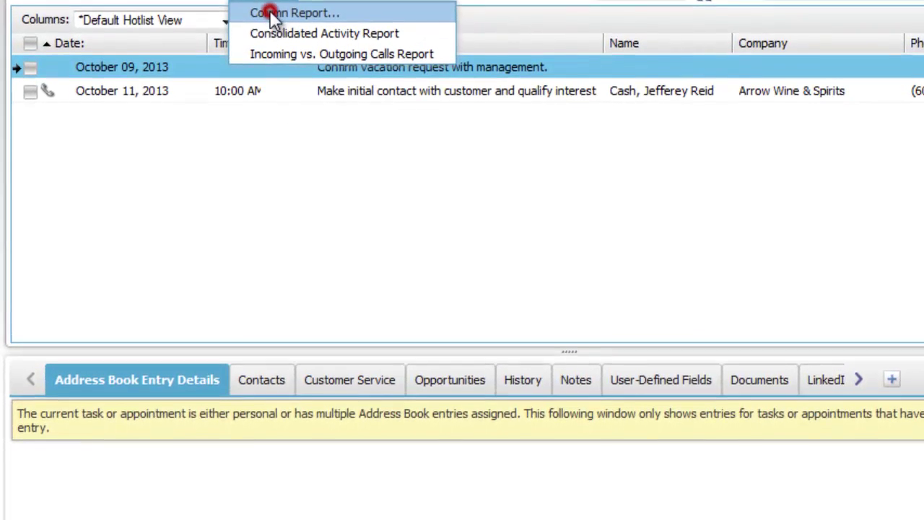
left_click(274, 40)
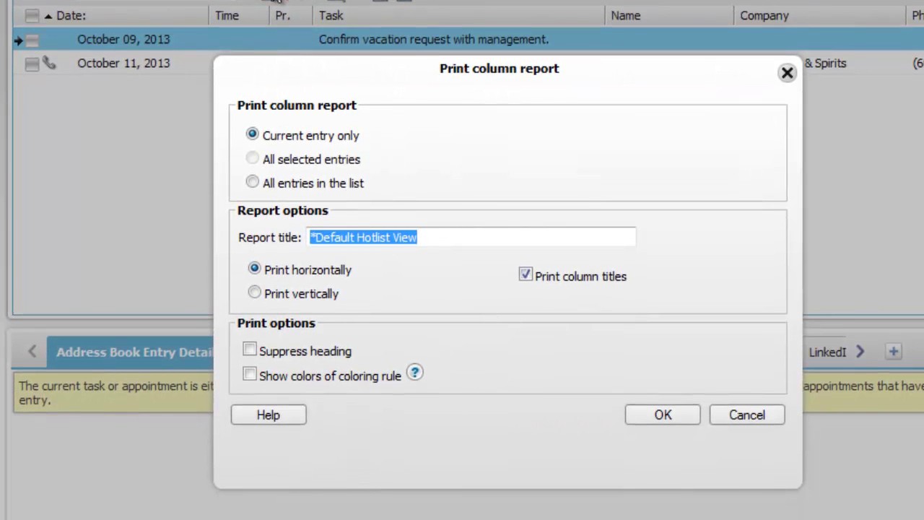
left_click(786, 73)
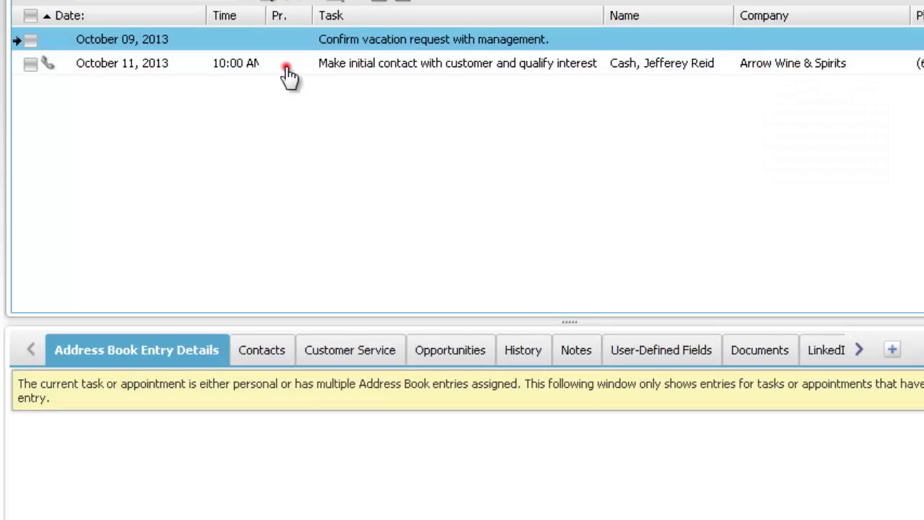
left_click(288, 69)
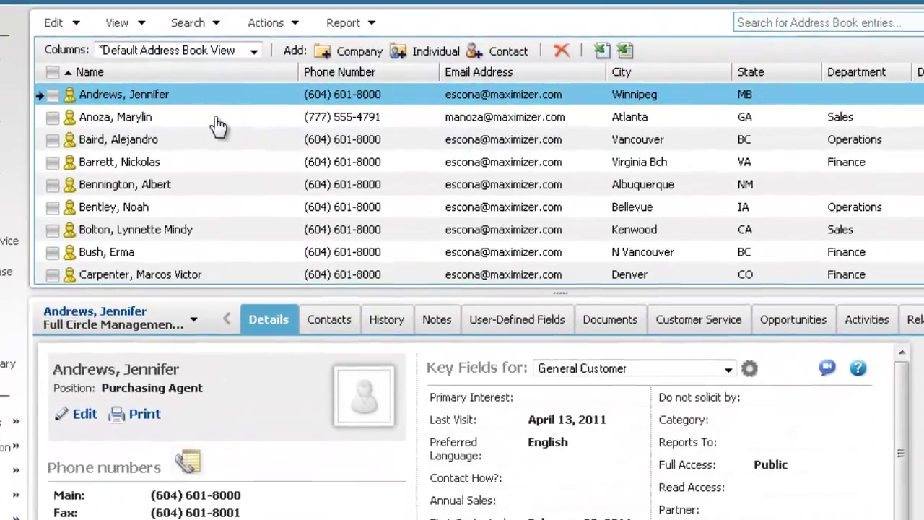
Select the Sales contact from Atlanta in the Address Book and examine the scheduling actions available for that entry.
left_click(227, 116)
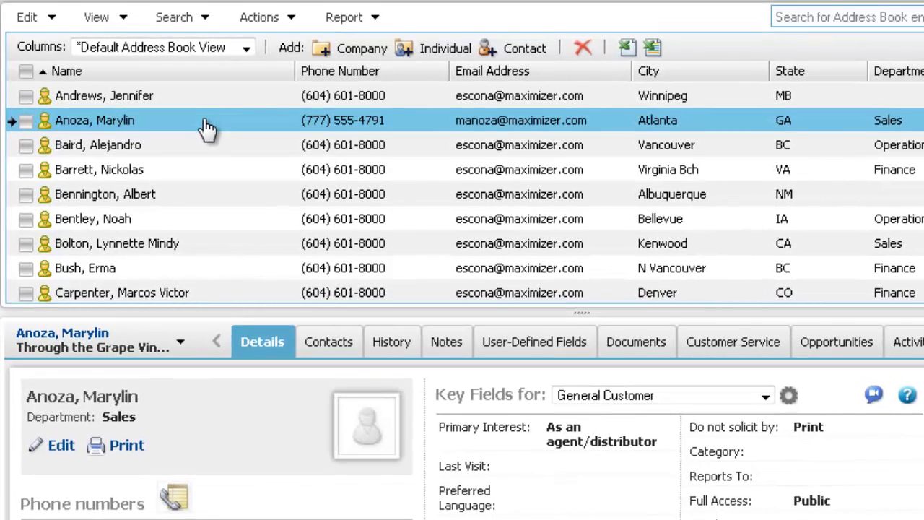
left_click(266, 18)
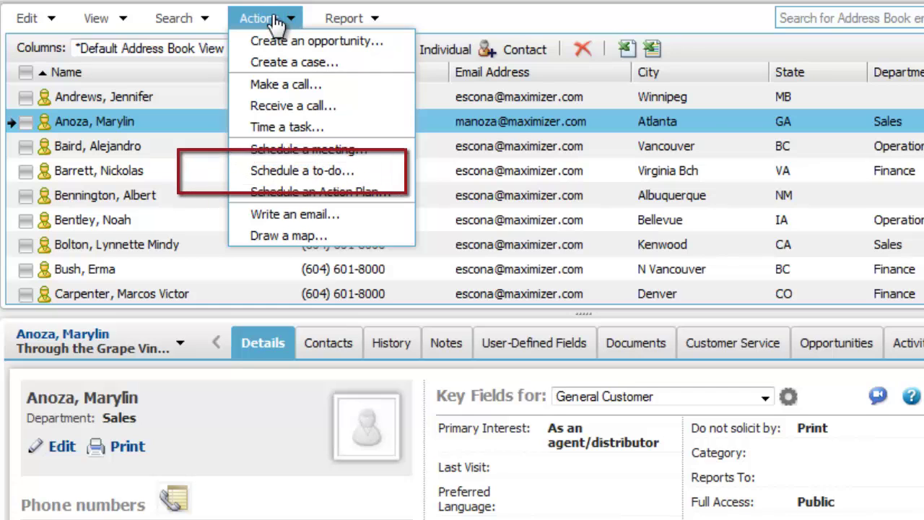
right_click(207, 126)
mouse_move(288, 259)
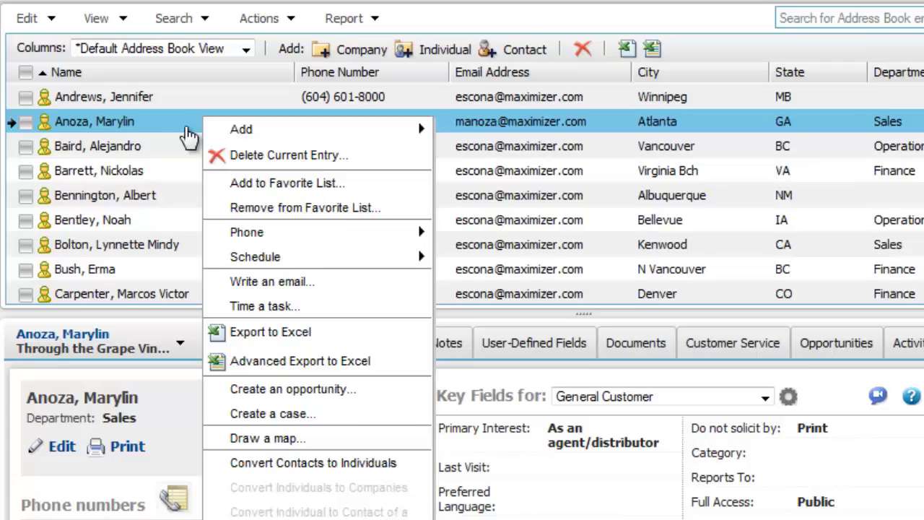
left_click(200, 117)
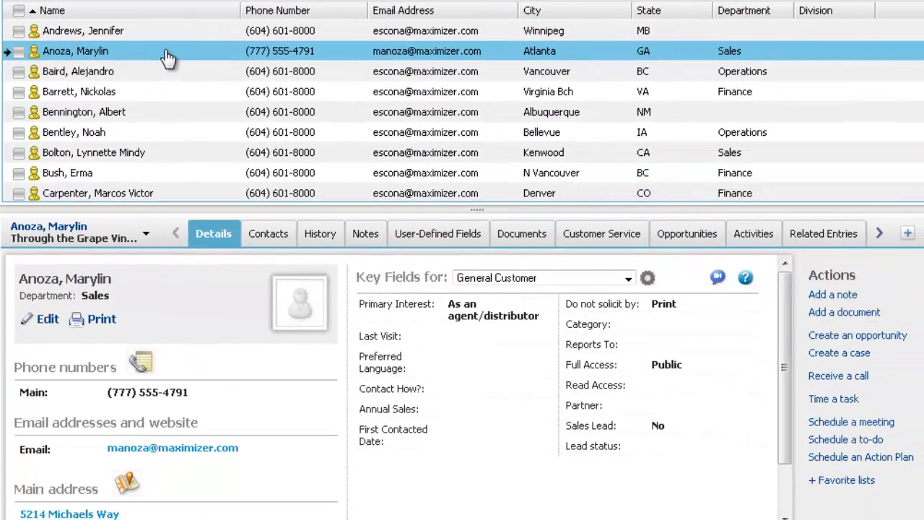
Schedule a to-do for the selected contact on 10/18/2013 at 2:00 PM with the activity "Phone to confirm contract changes", and open the Hotlist.
left_click(845, 441)
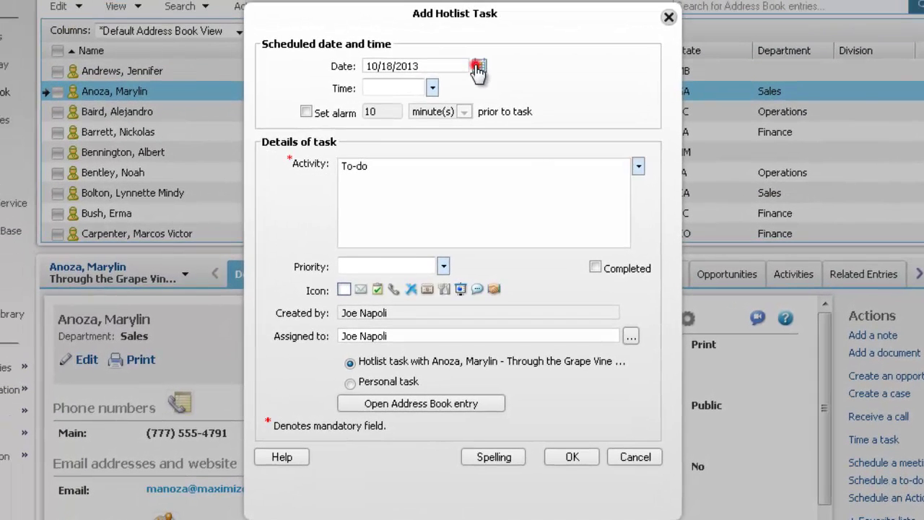
left_click(478, 66)
left_click(510, 186)
left_click(432, 88)
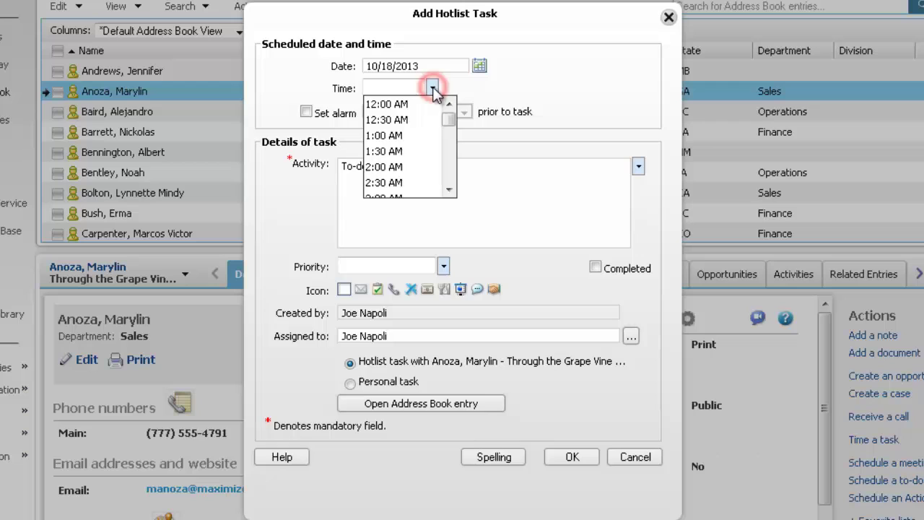
left_click_drag(449, 119, 450, 144)
left_click(424, 190)
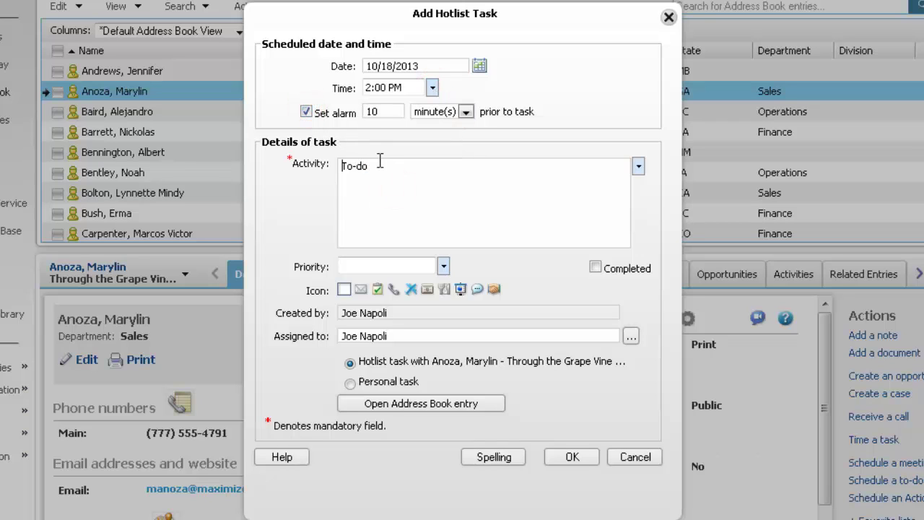
double_click(381, 166)
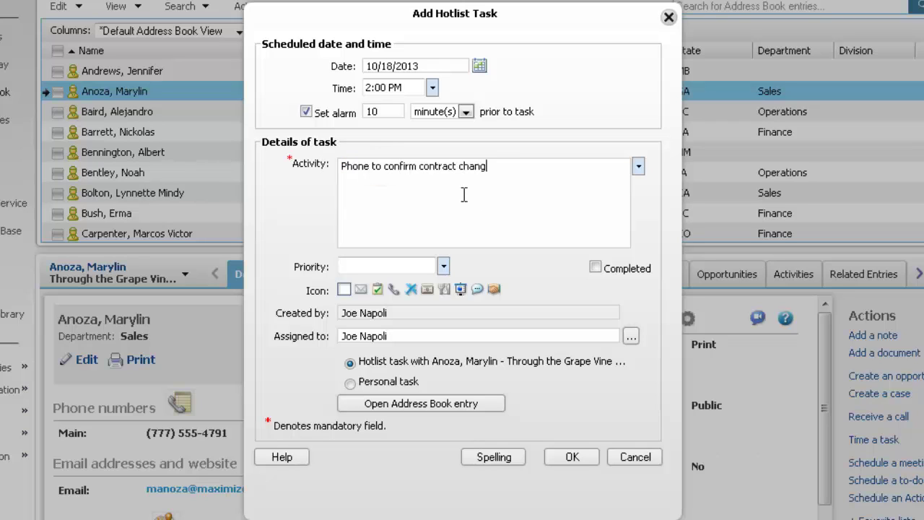
left_click(574, 457)
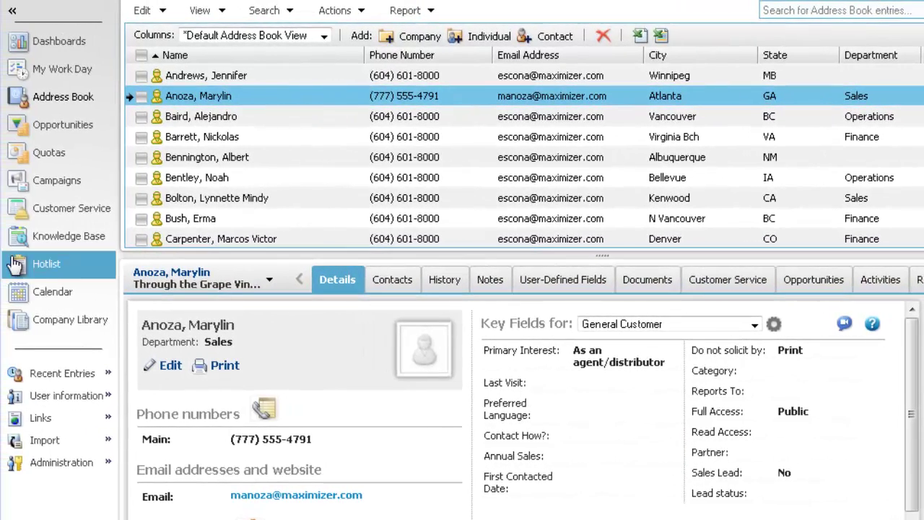
left_click(30, 267)
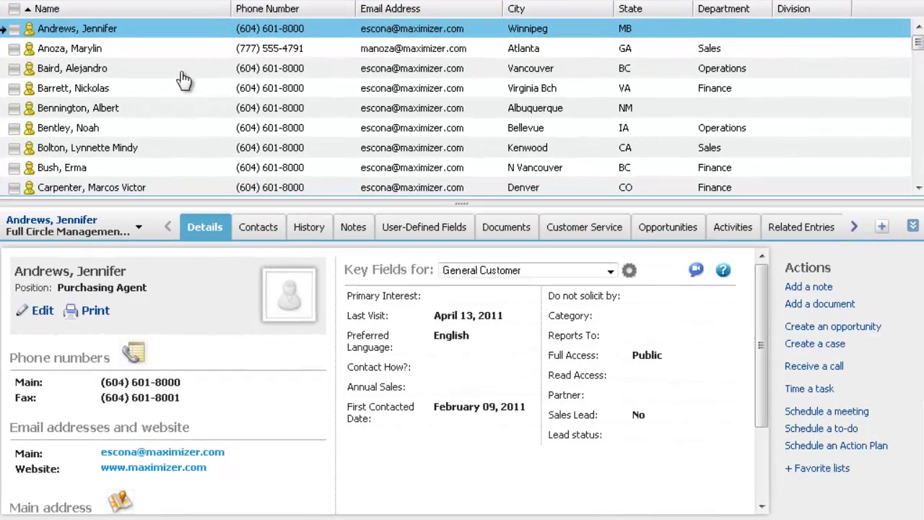
Show the activities of the Sales contact from Atlanta for a custom date range starting October 1, 2013.
left_click(184, 48)
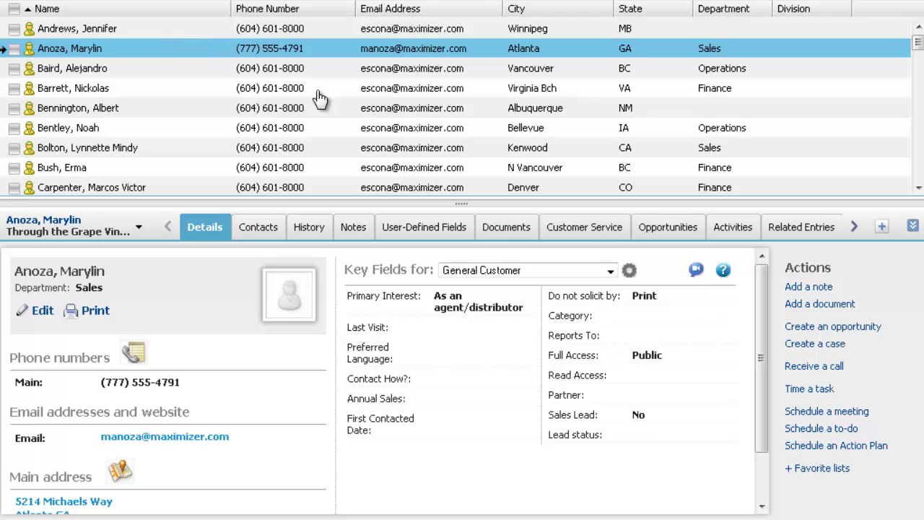
left_click(733, 228)
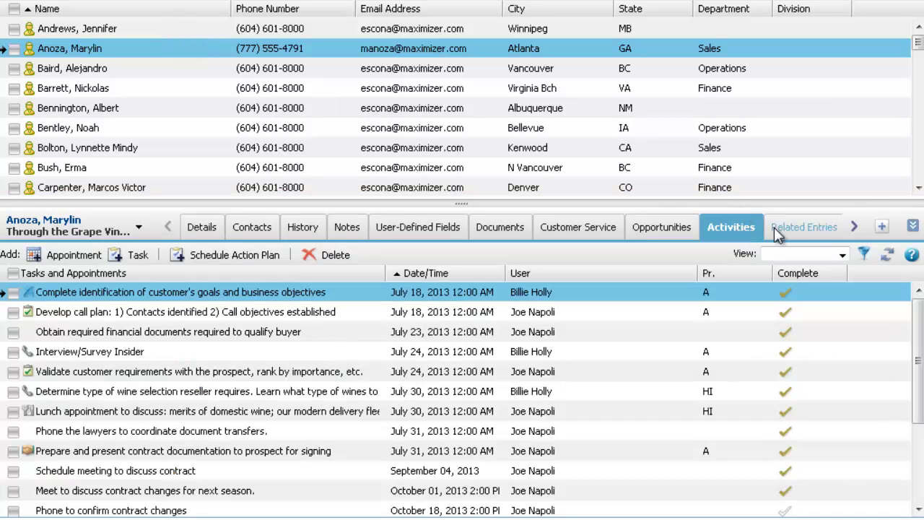
left_click(842, 254)
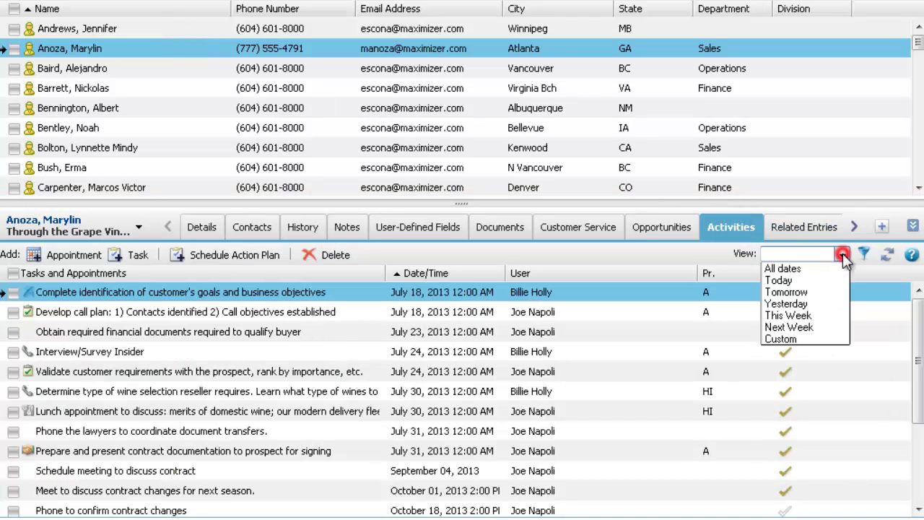
left_click(783, 339)
left_click(414, 115)
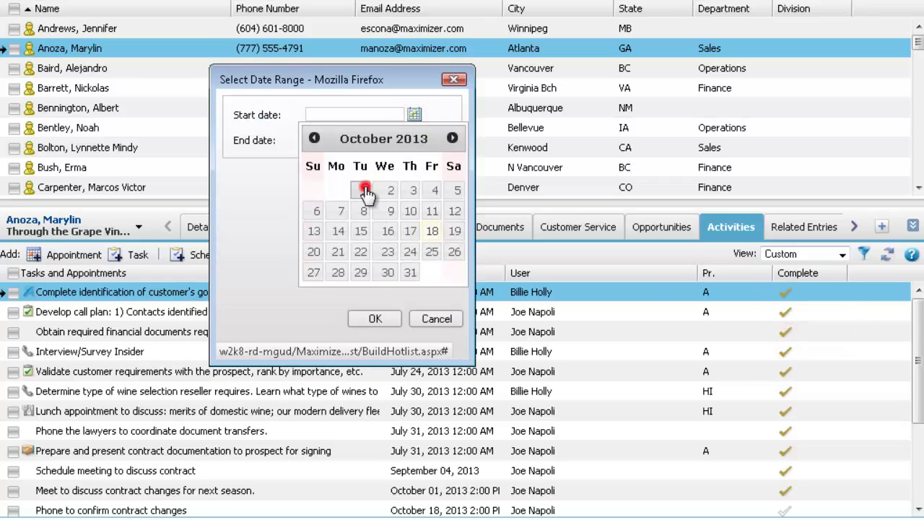
left_click(361, 189)
left_click(413, 140)
left_click(413, 290)
left_click(374, 318)
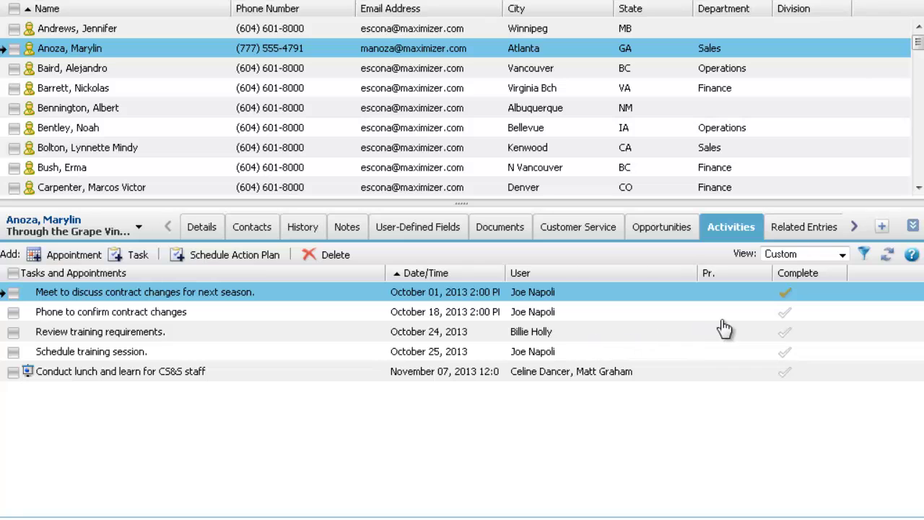
Filter the contact's activities to Show My Activities, excluding appointments and completed activities.
left_click(863, 254)
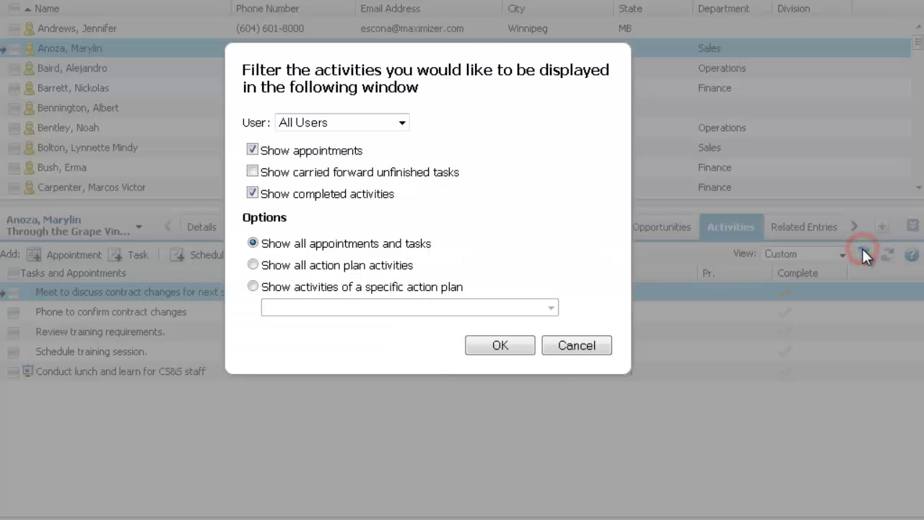
left_click(453, 138)
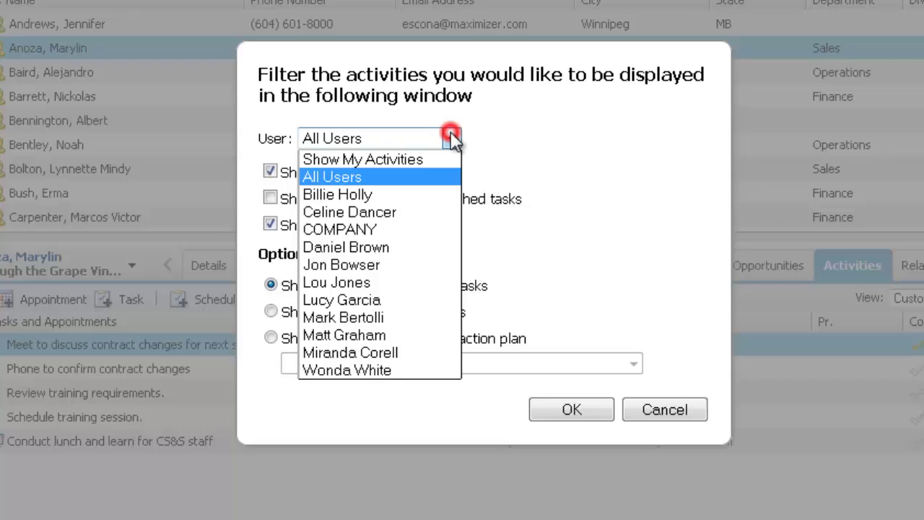
left_click(391, 159)
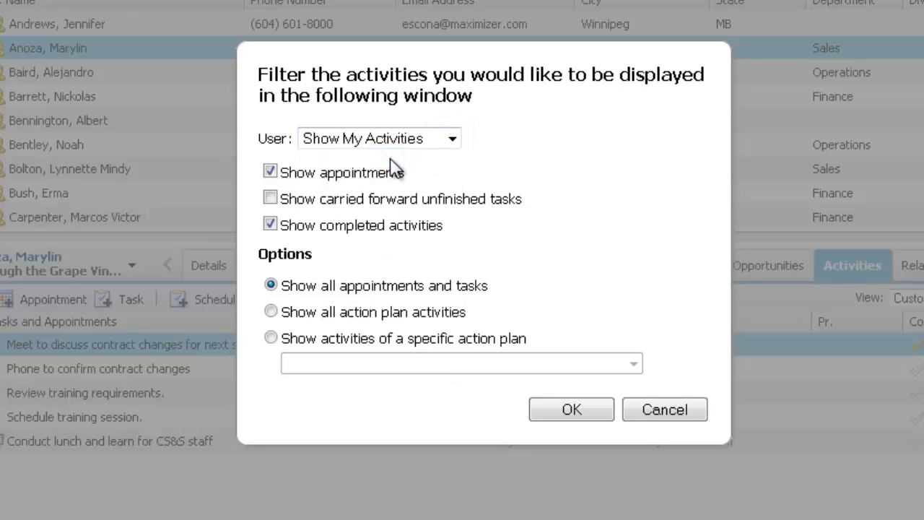
left_click(270, 171)
left_click(270, 225)
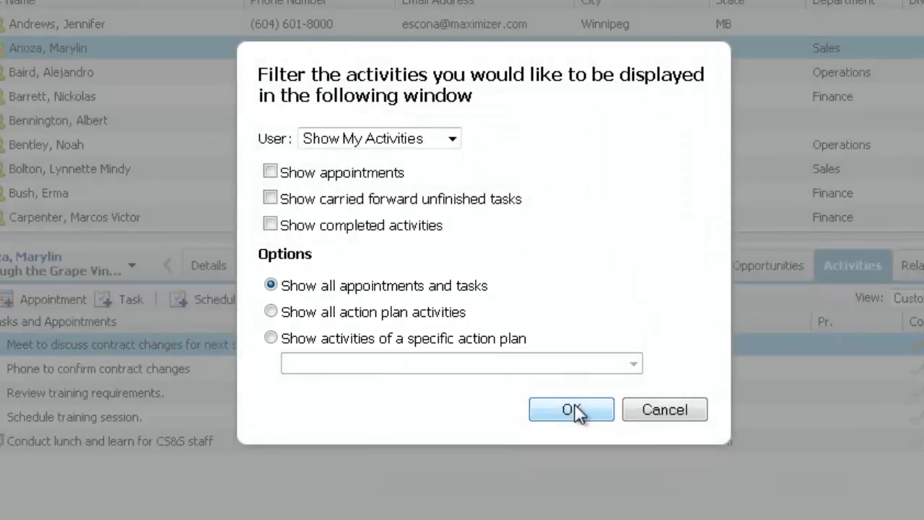
left_click(573, 410)
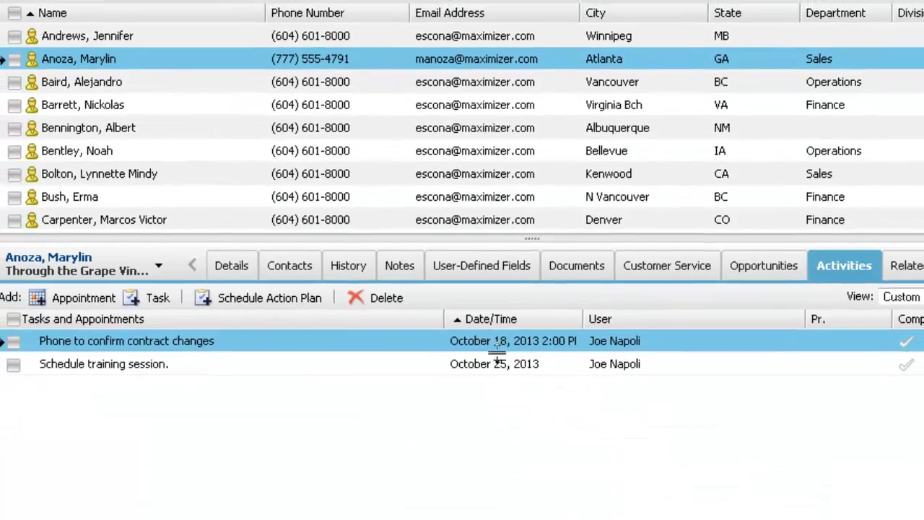
Examine the printable Task Details report of the "Phone to confirm contract changes" task and close it without printing.
double_click(473, 344)
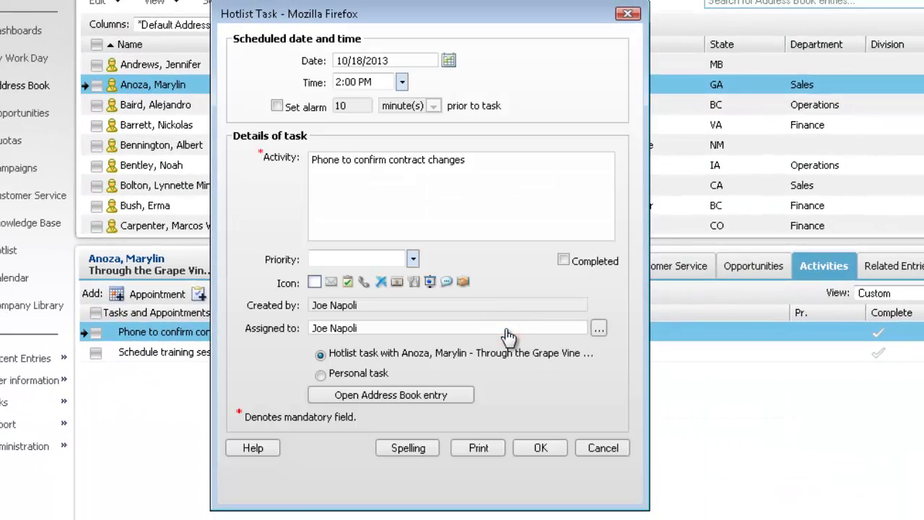
left_click(474, 443)
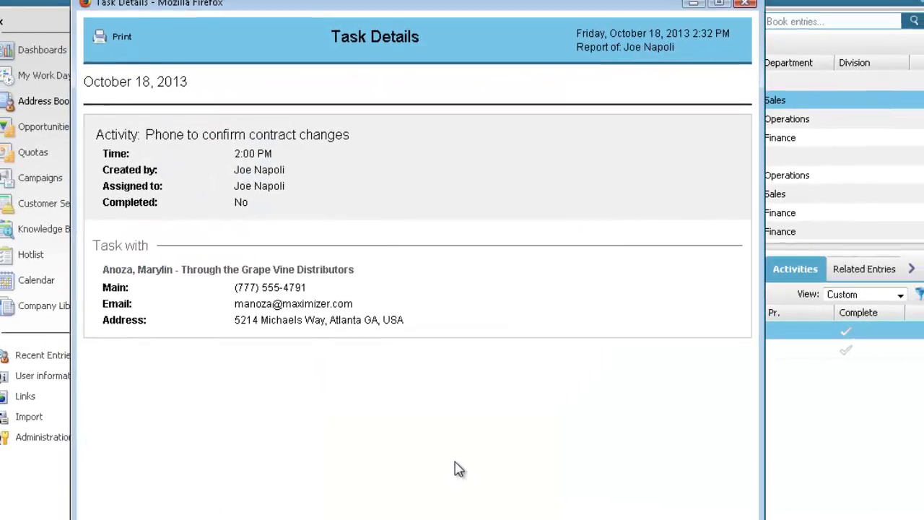
left_click(735, 9)
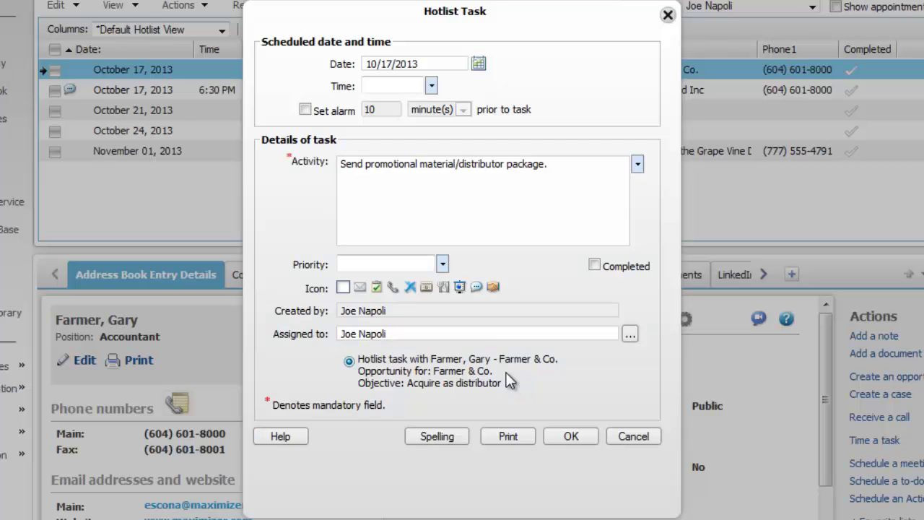
Assign the October 17 task "Send promotional material/distributor package." to the first user in the All Users list.
left_click(630, 335)
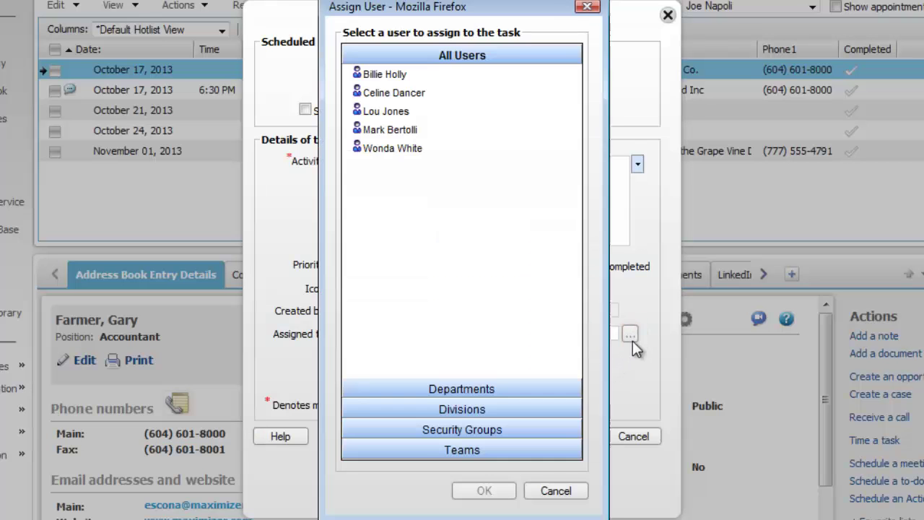
left_click(383, 75)
left_click(483, 490)
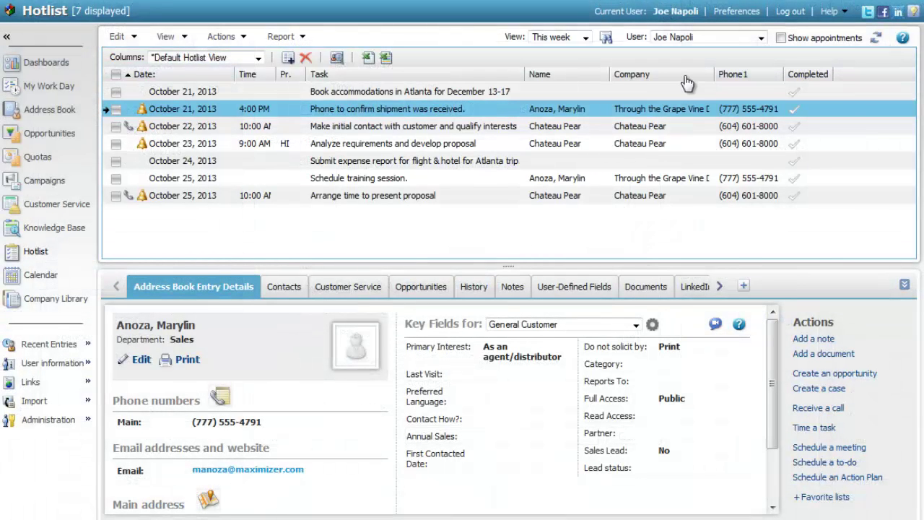
Set the email appointment / task notification preference to Ask and save the personal preferences.
left_click(737, 11)
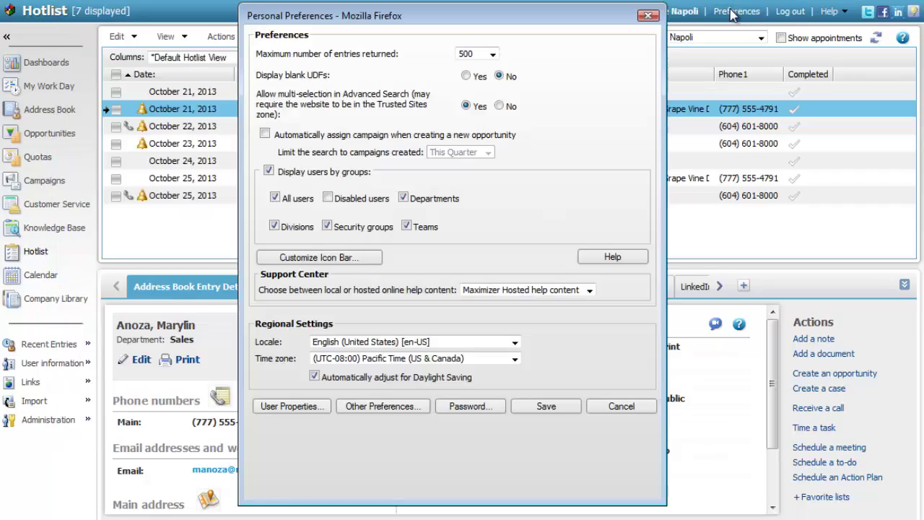
left_click(382, 406)
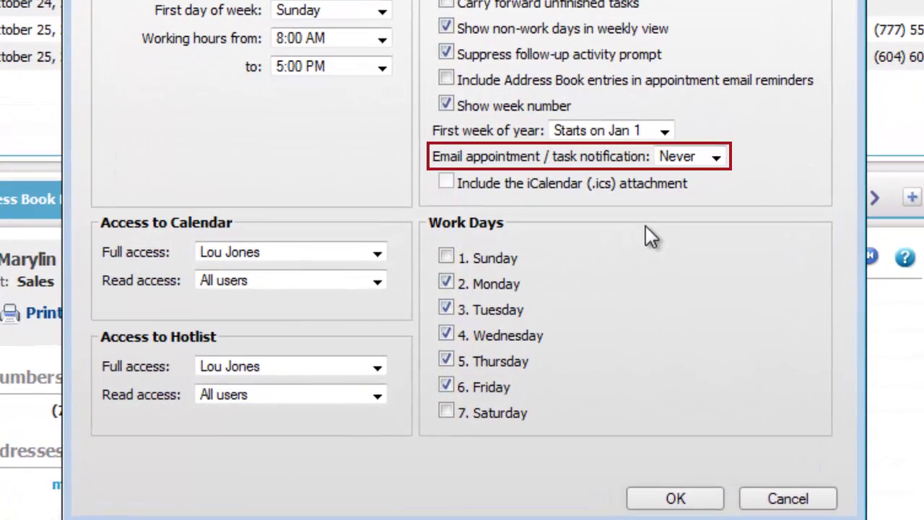
left_click(715, 157)
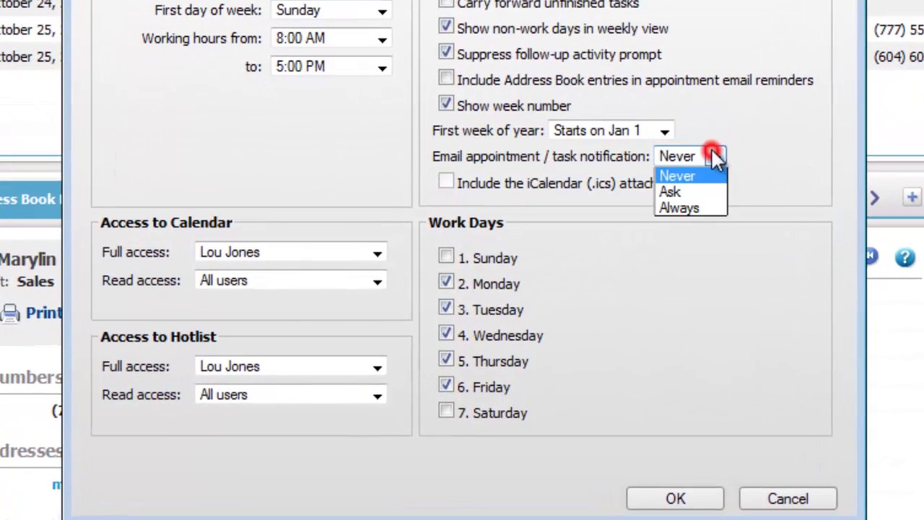
left_click(678, 194)
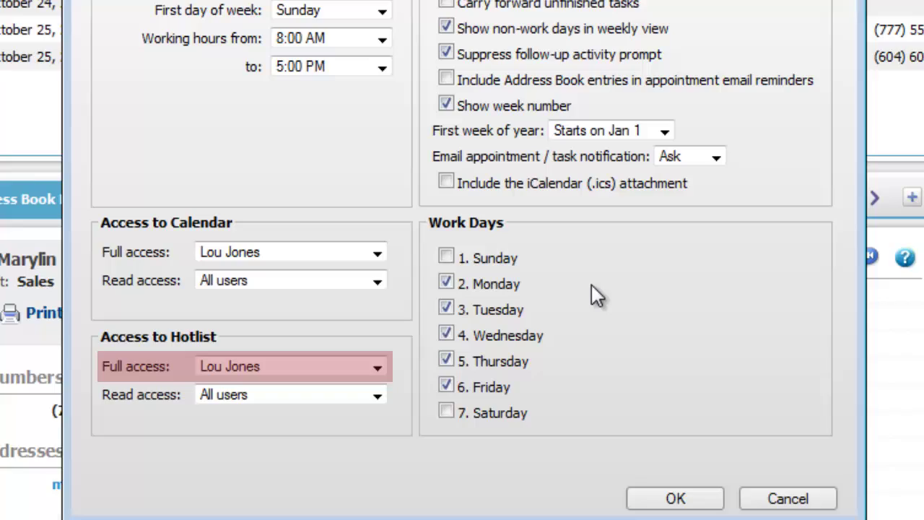
left_click(672, 498)
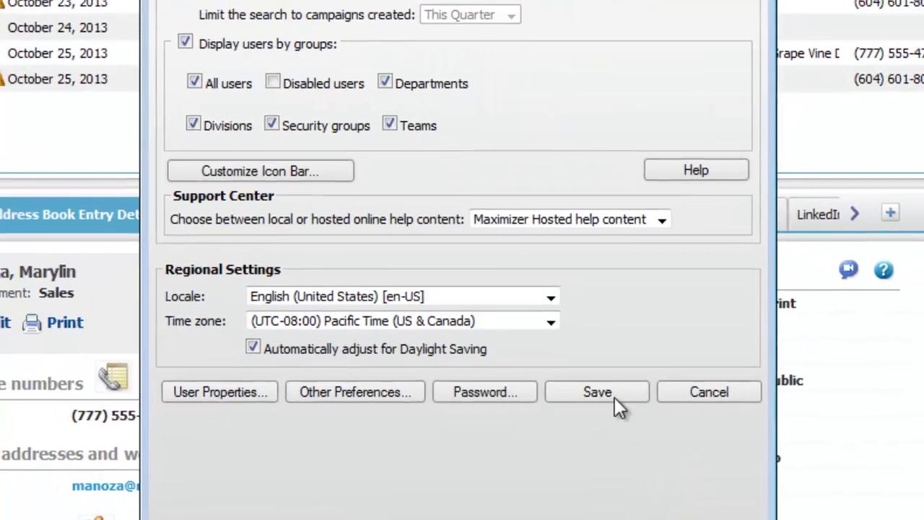
left_click(610, 395)
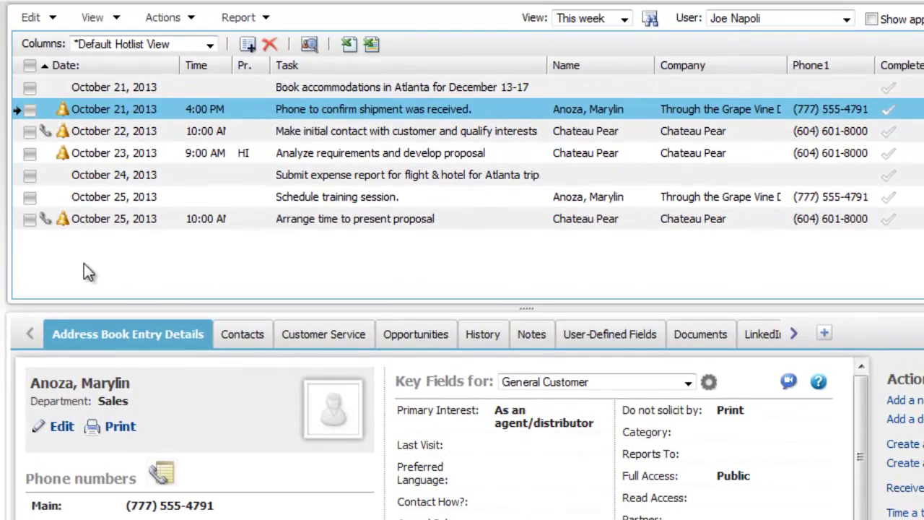
Reassign the October 23 task "Analyze requirements and develop proposal" and both October 25 tasks to the first user in the All Users list.
left_click(31, 116)
left_click(29, 196)
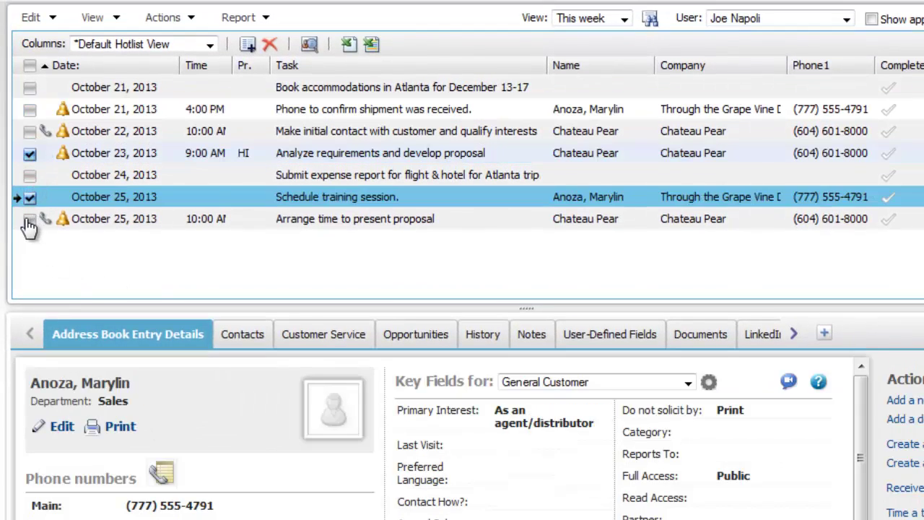
left_click(30, 219)
left_click(30, 16)
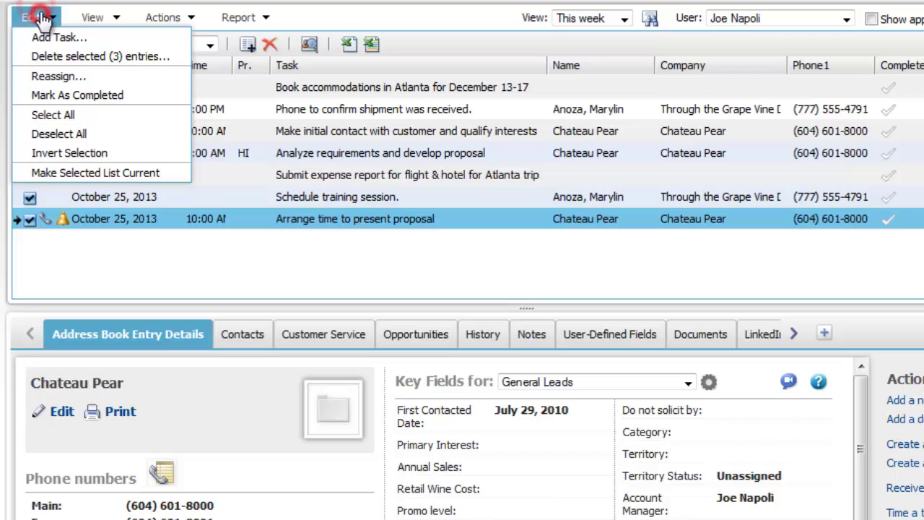
left_click(59, 77)
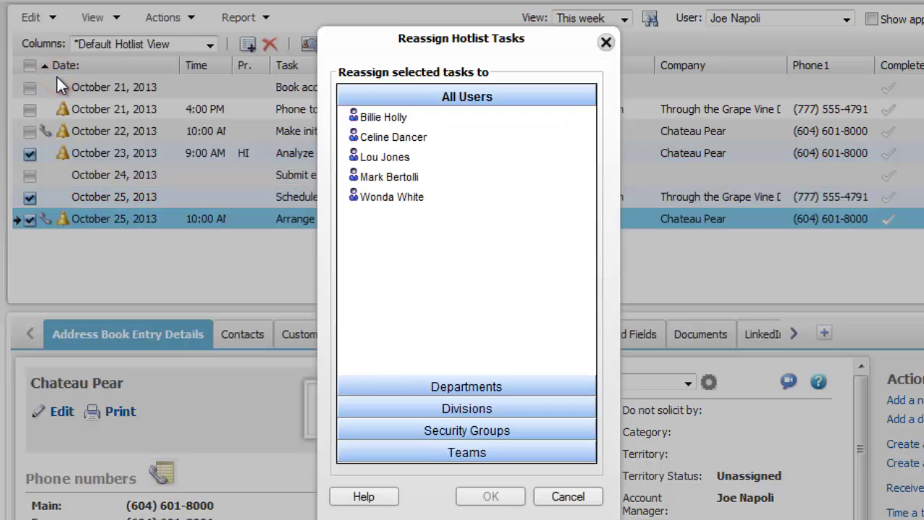
left_click(386, 117)
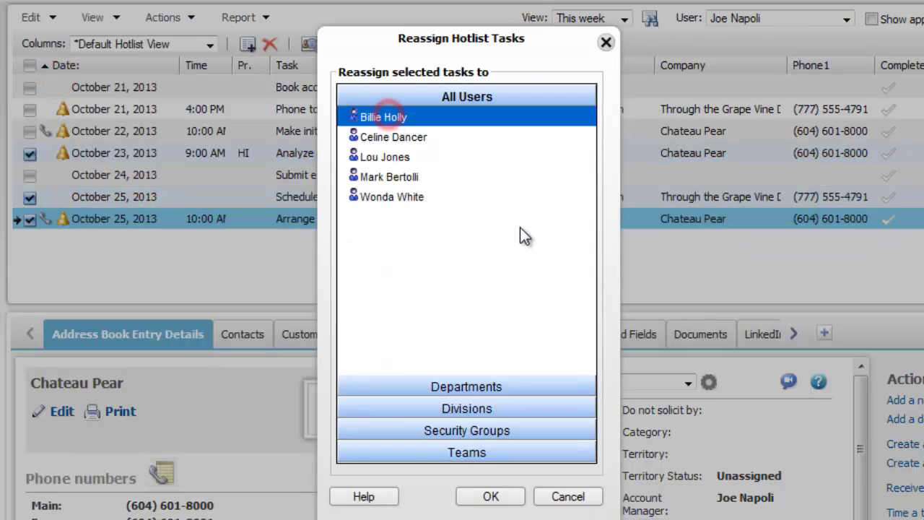
left_click(491, 498)
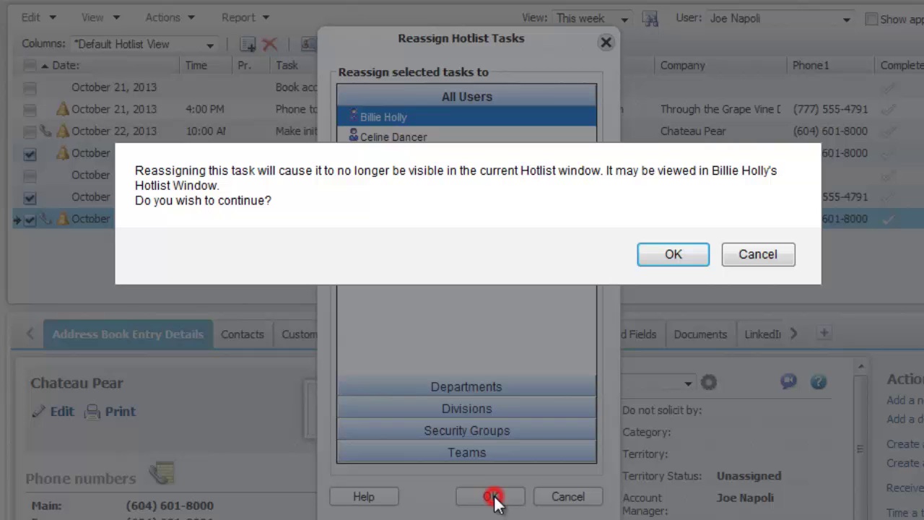
left_click(679, 256)
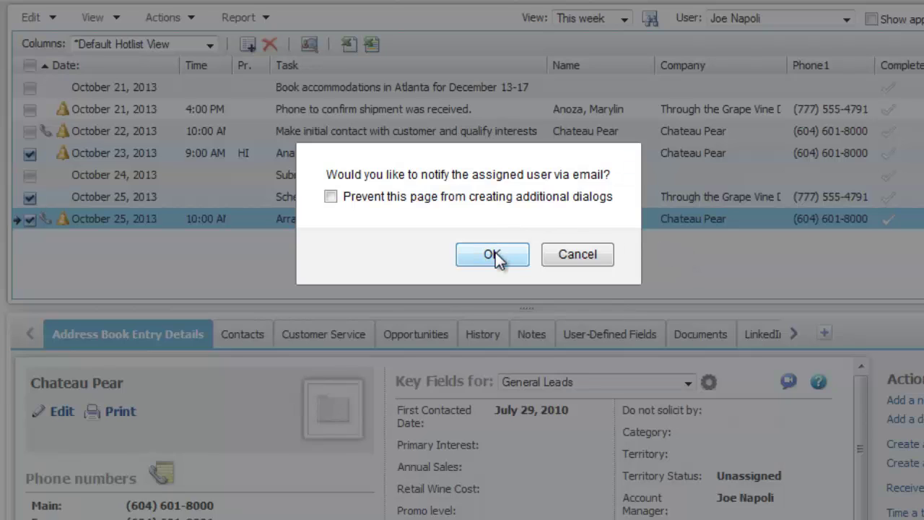
Send the assigned user an email notification about the reassigned tasks and display that user's Hotlist.
left_click(494, 254)
left_click(41, 83)
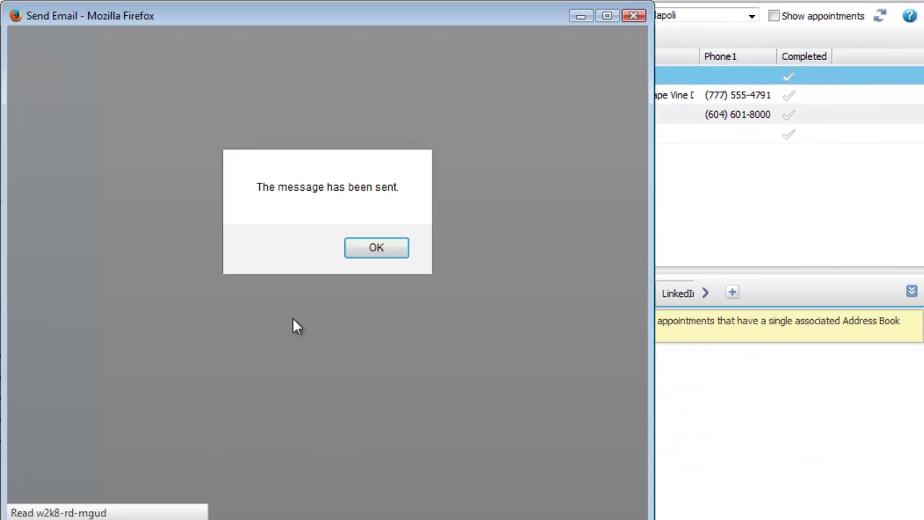
left_click(381, 246)
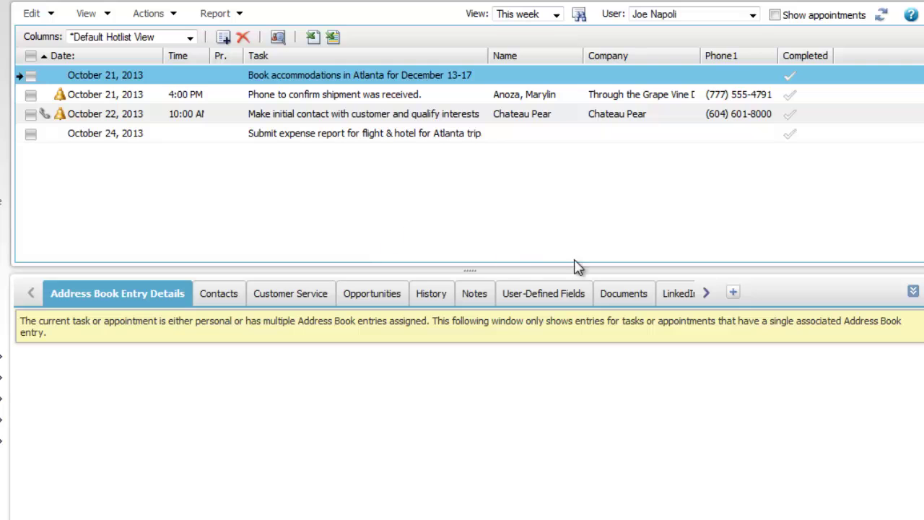
left_click(752, 14)
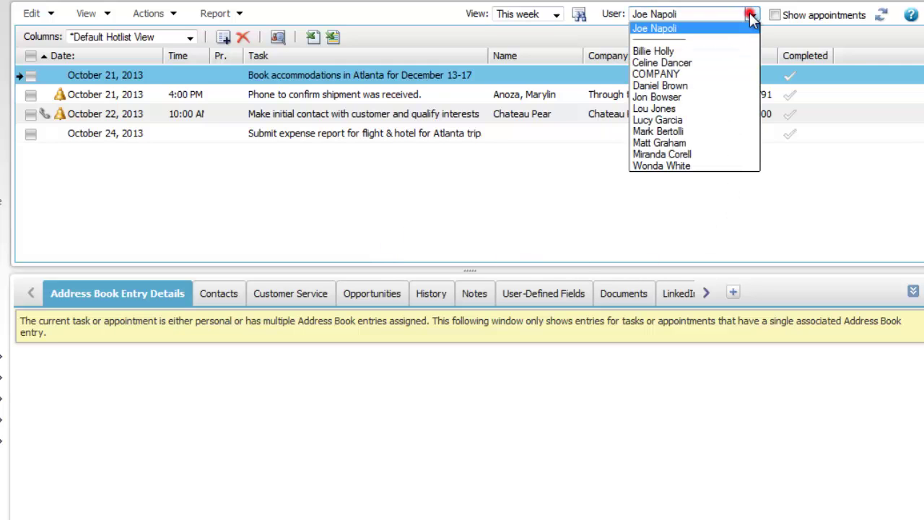
left_click(661, 52)
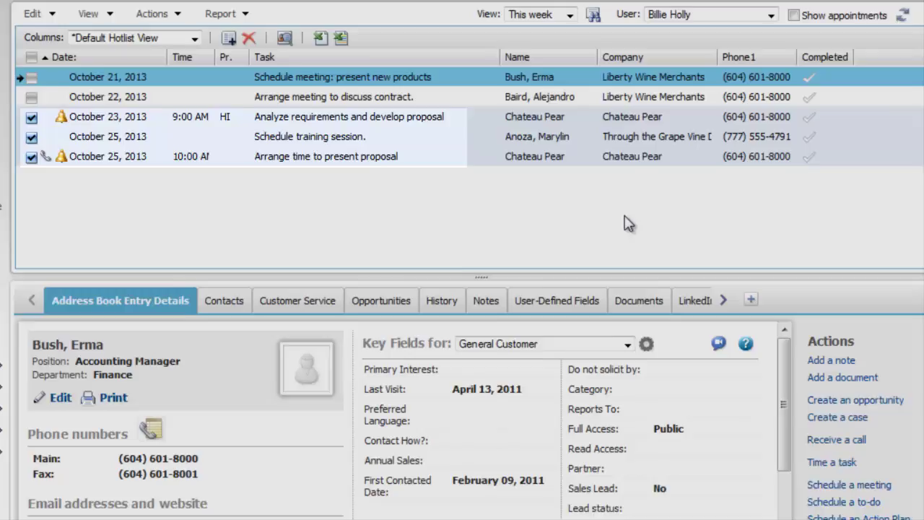